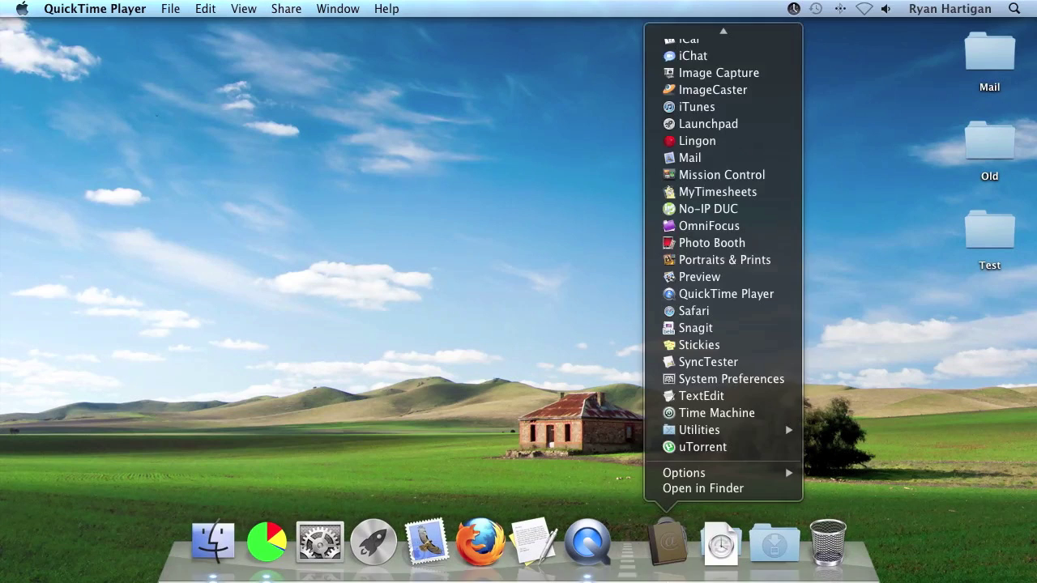
Scroll the Applications list to find ChronoSync.
scroll(750, 270, "up", 5)
Launch ChronoSync and start a new connection profile named 'remote bootable'.
left_click(733, 174)
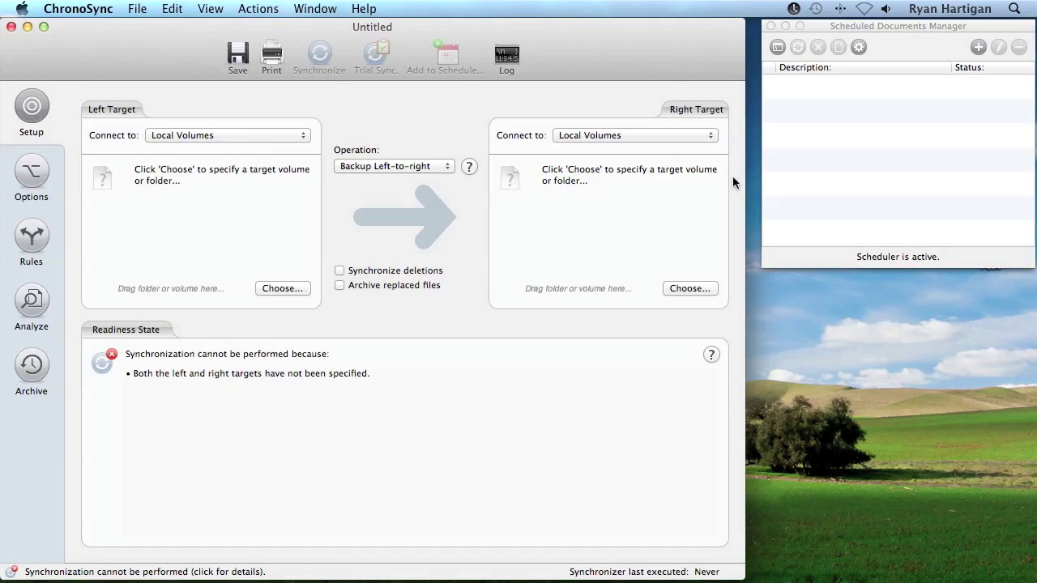
left_click(713, 137)
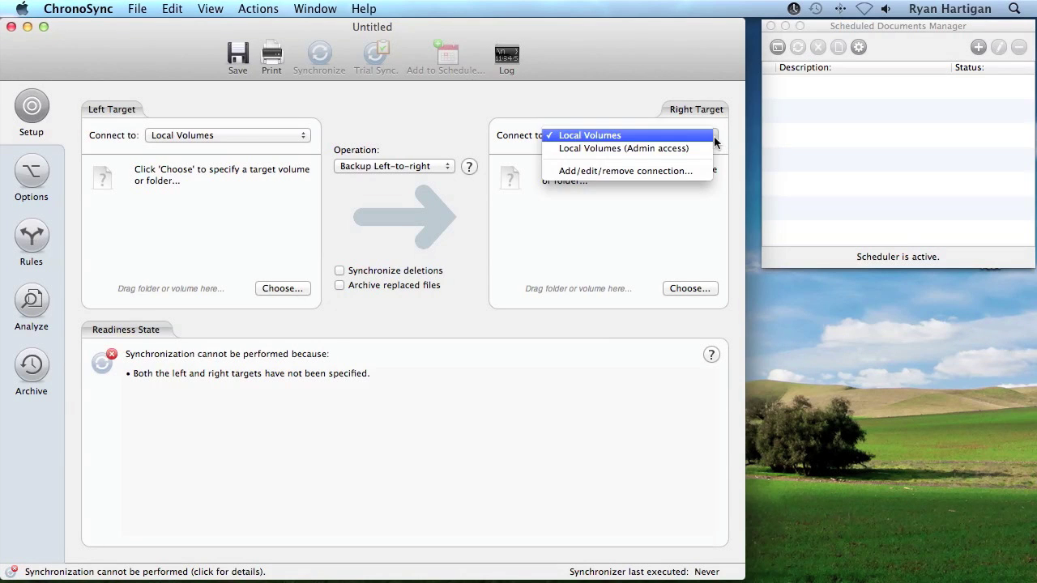
left_click(683, 171)
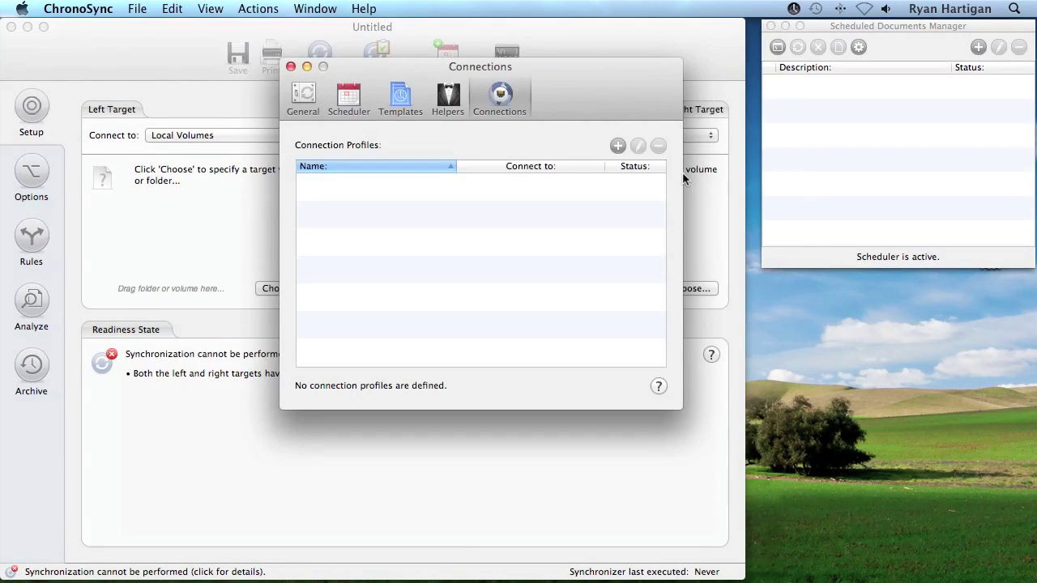
left_click(619, 146)
type("remote b")
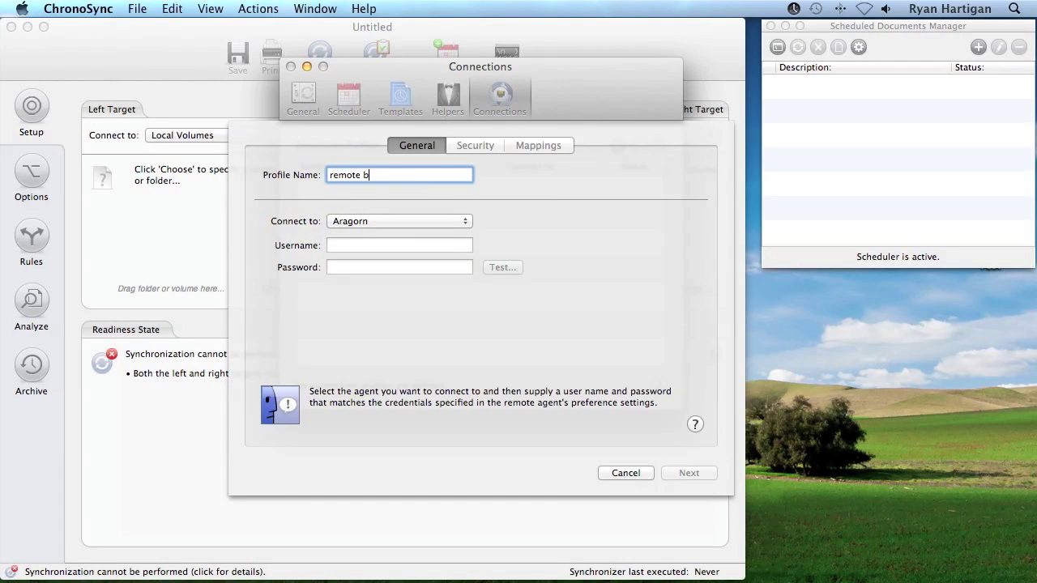
type("ootable")
Point the profile at the MBP agent with login 'ryan' and test the credentials.
left_click(465, 224)
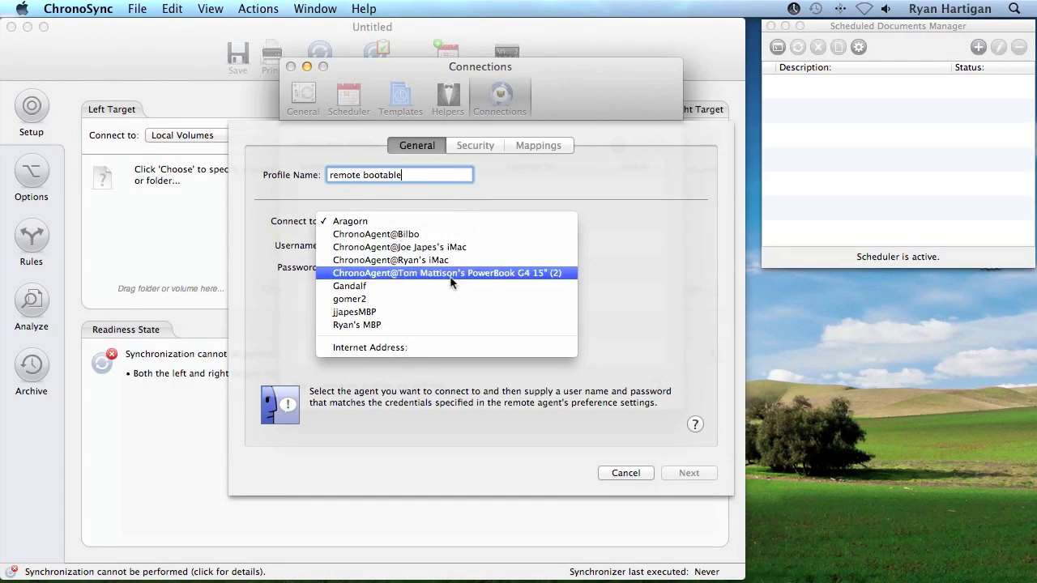
left_click(440, 327)
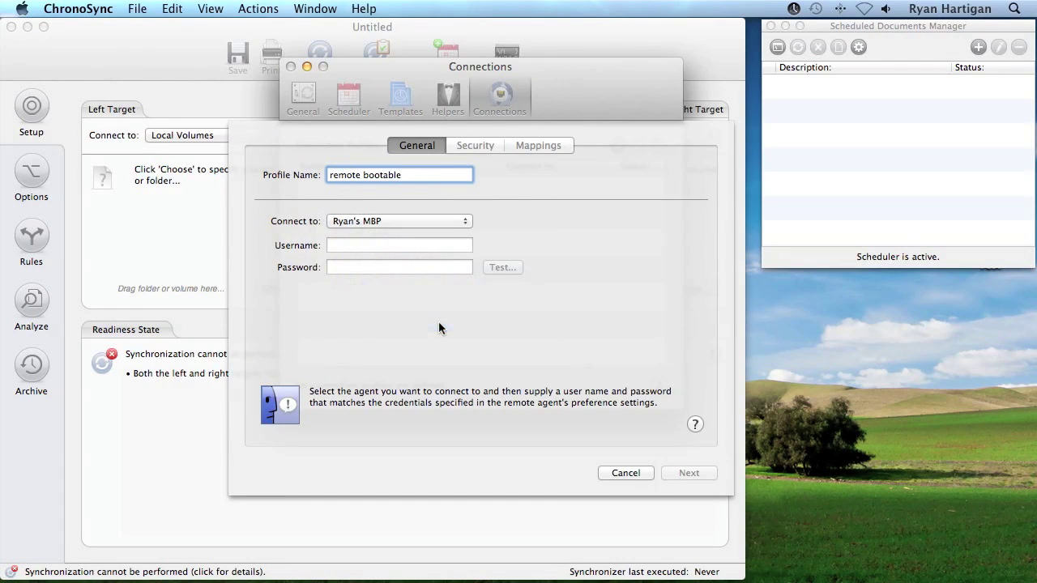
left_click(428, 244)
type("ryan")
key("Tab")
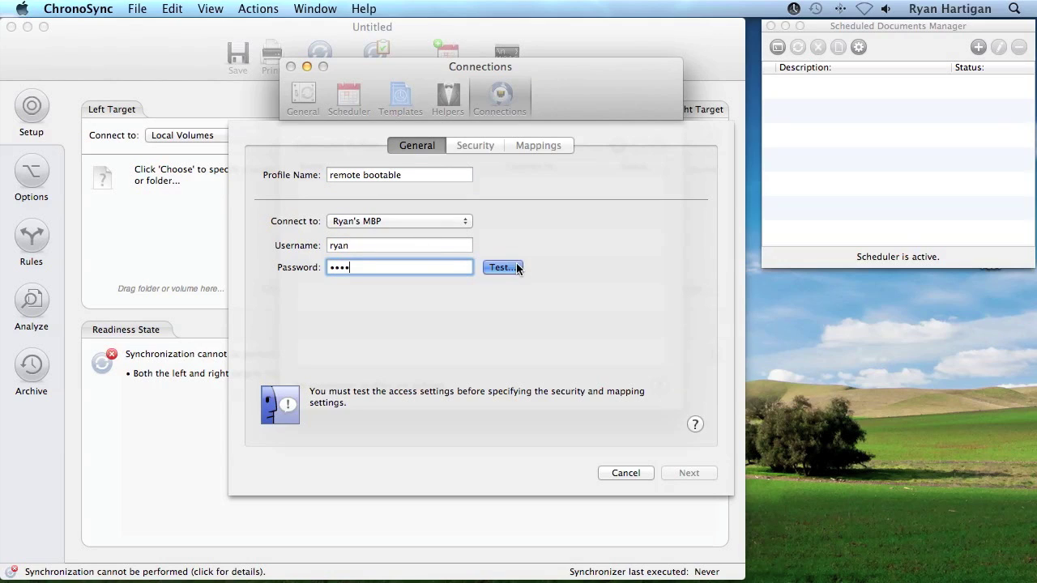
left_click(502, 268)
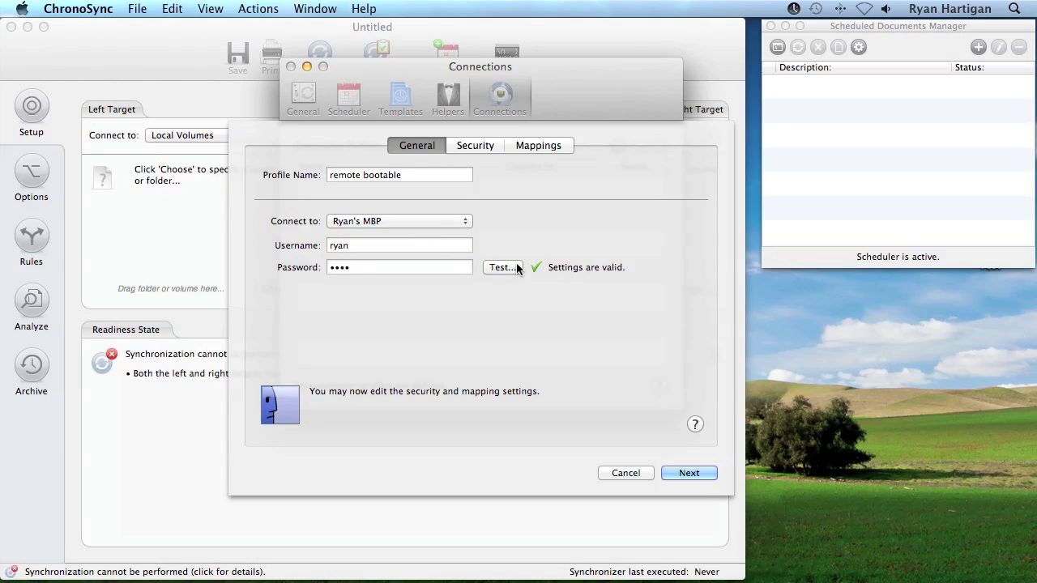
Set Mapping Mode to None, save the 'remote bootable' profile, and close Connections.
left_click(689, 473)
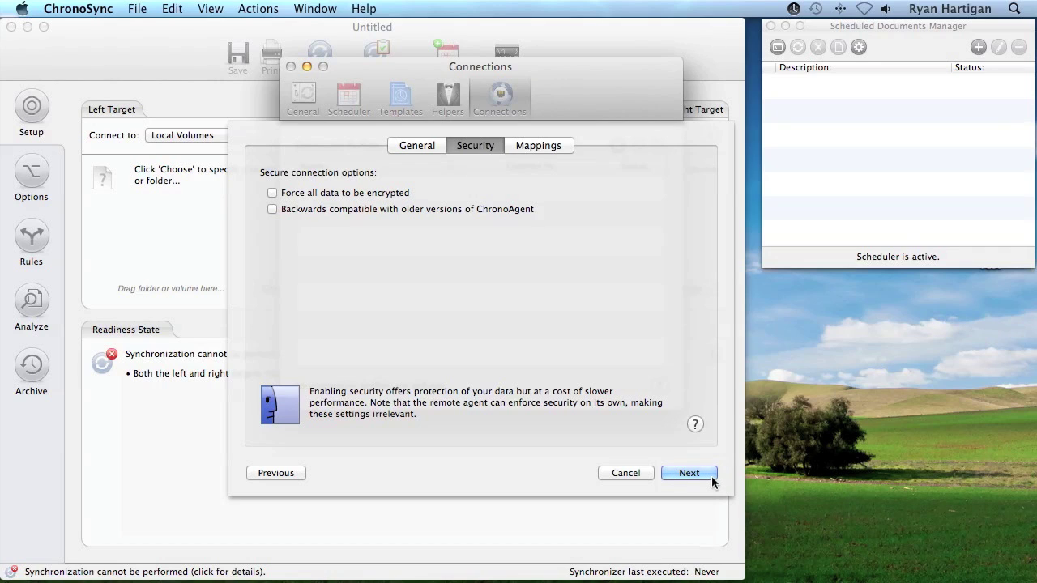
left_click(712, 478)
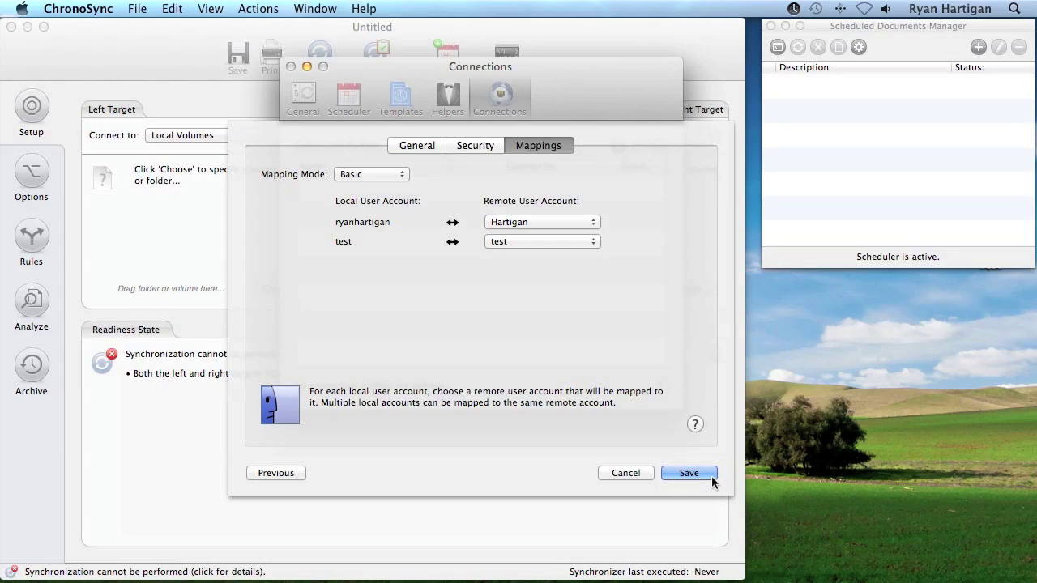
left_click(400, 176)
left_click(394, 162)
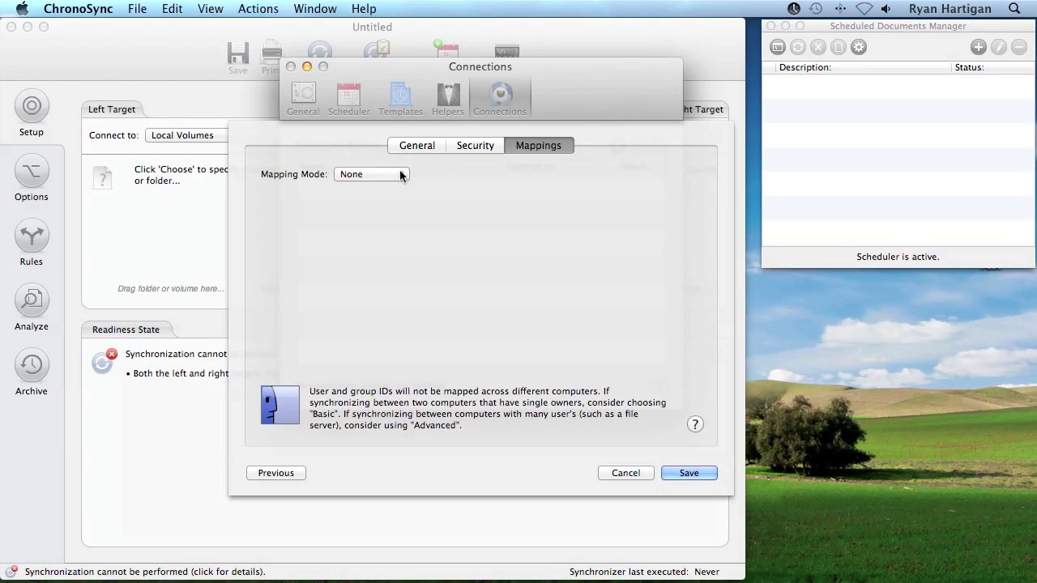
left_click(708, 473)
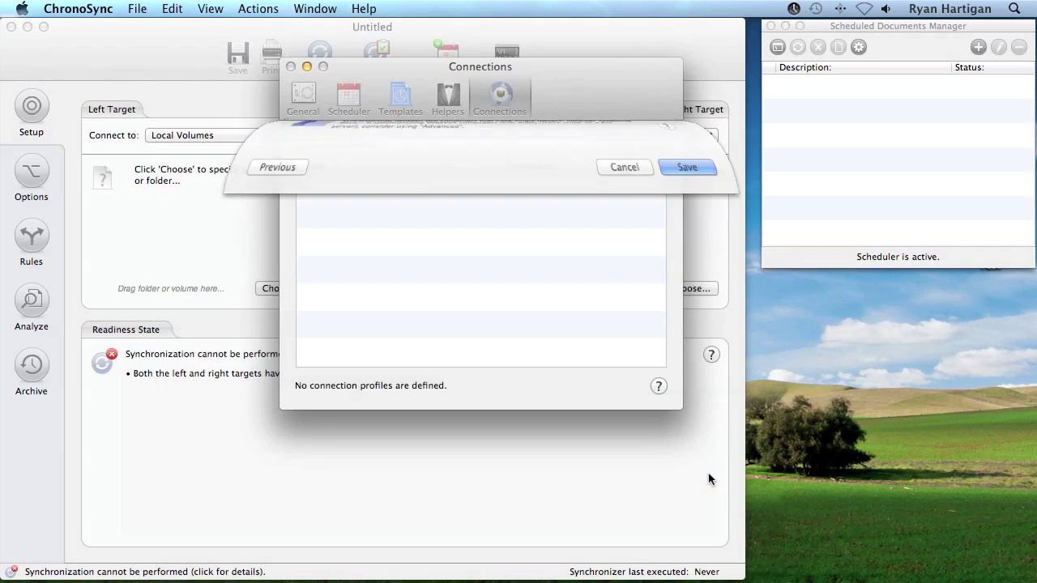
left_click(292, 66)
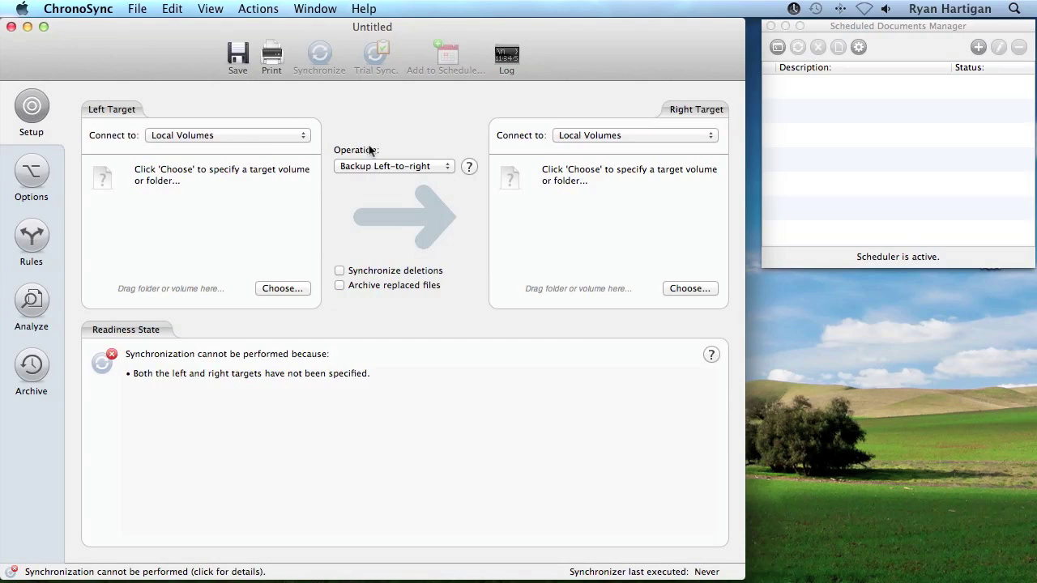
Set the operation to Bootable Left-to-right and authorize it with the admin password.
left_click(382, 167)
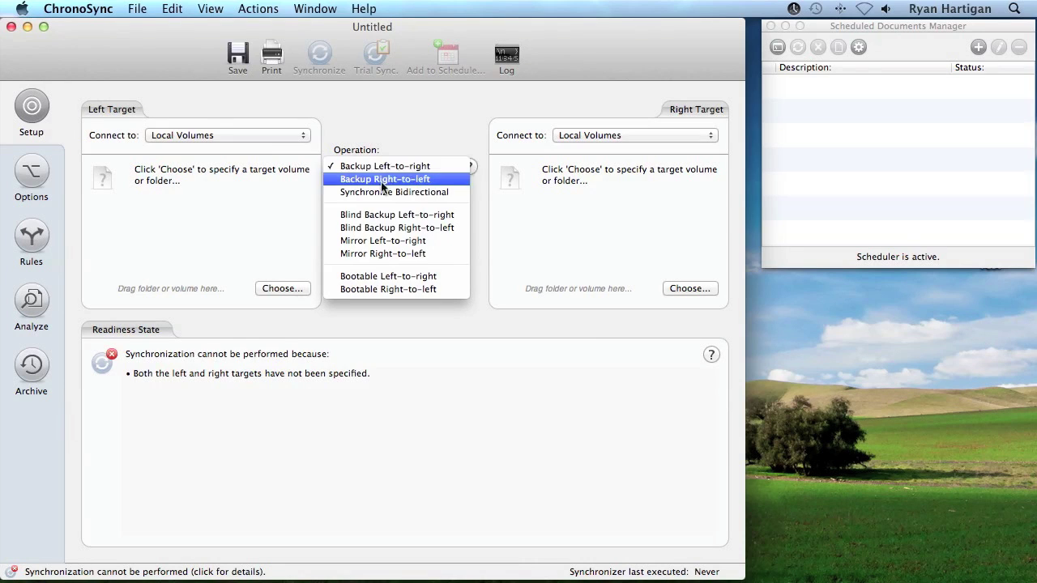
left_click(387, 275)
type("********")
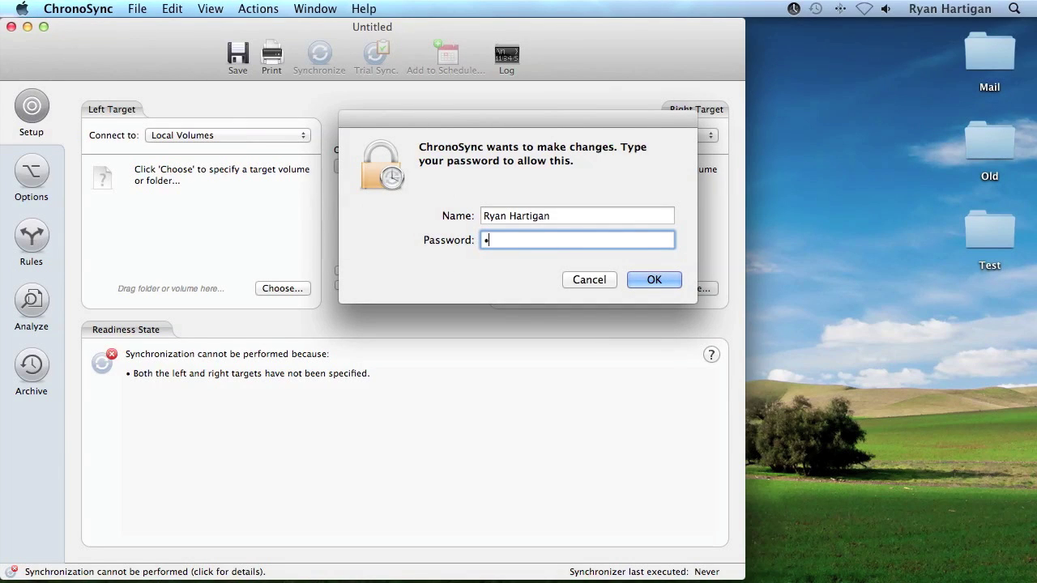
key("Return")
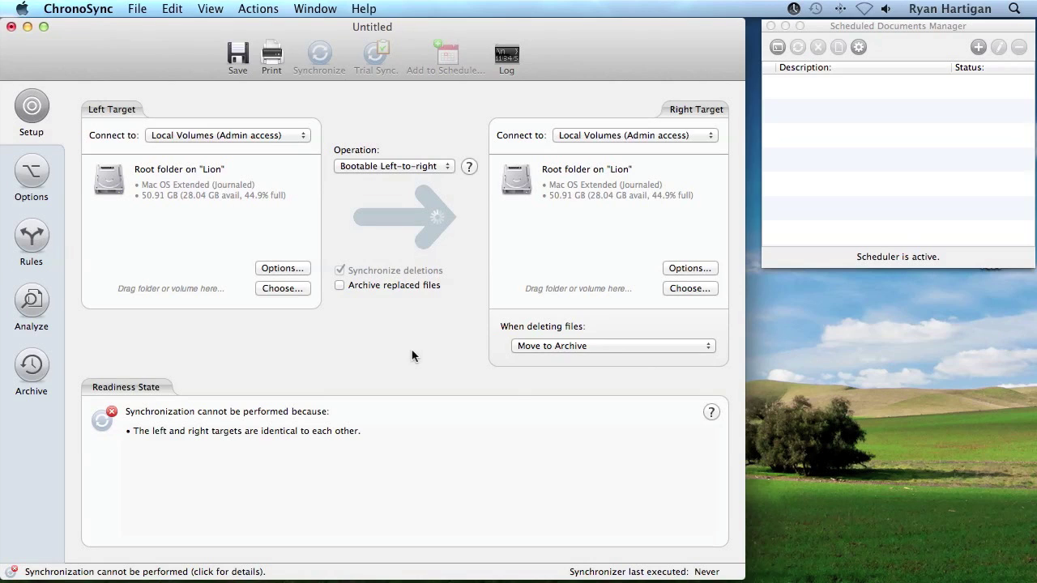
Keep Lion as the left target and connect the right target to 'remote bootable'.
left_click(303, 290)
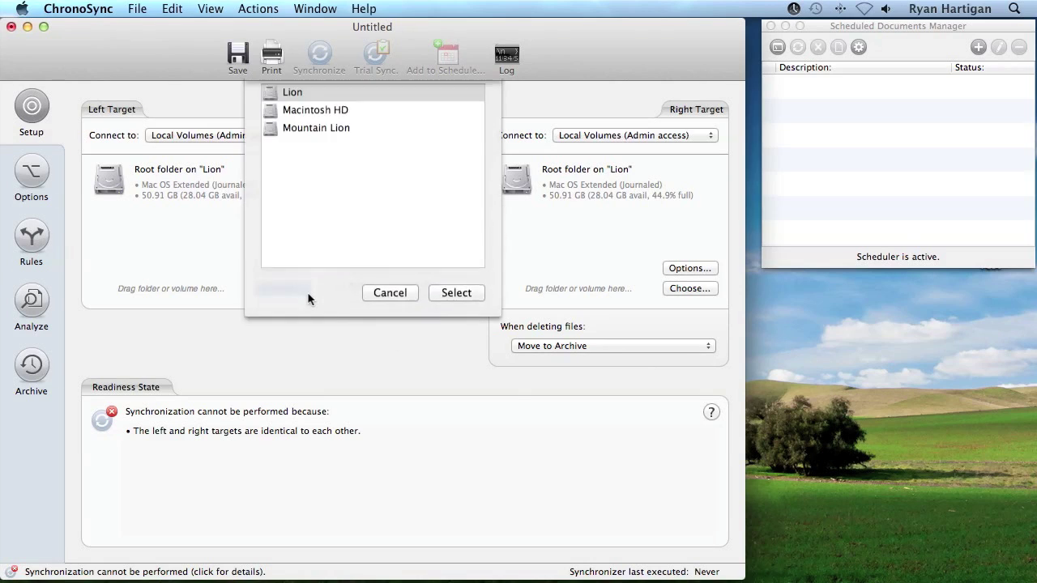
left_click(441, 306)
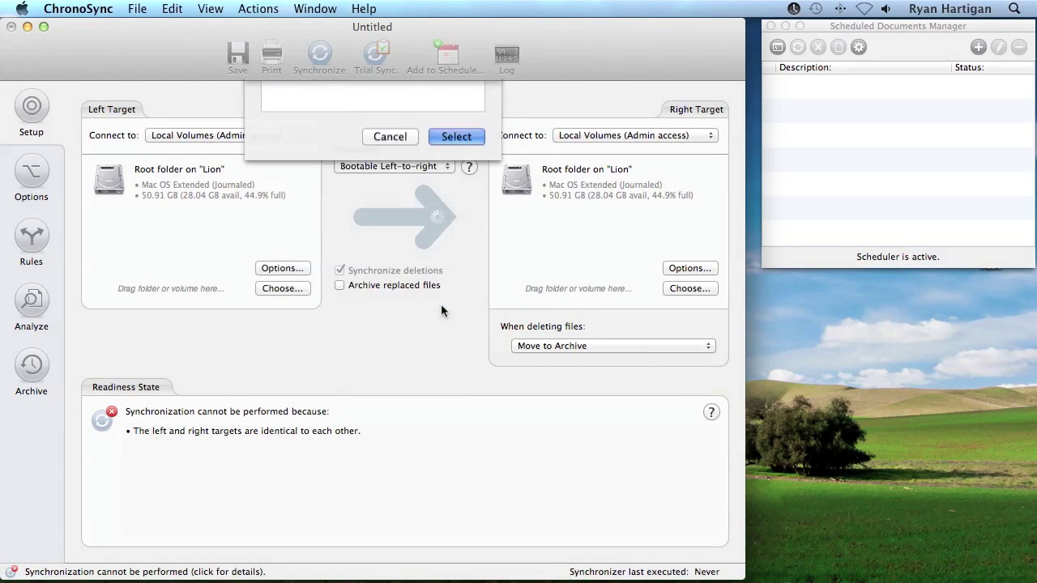
left_click(693, 136)
left_click(691, 156)
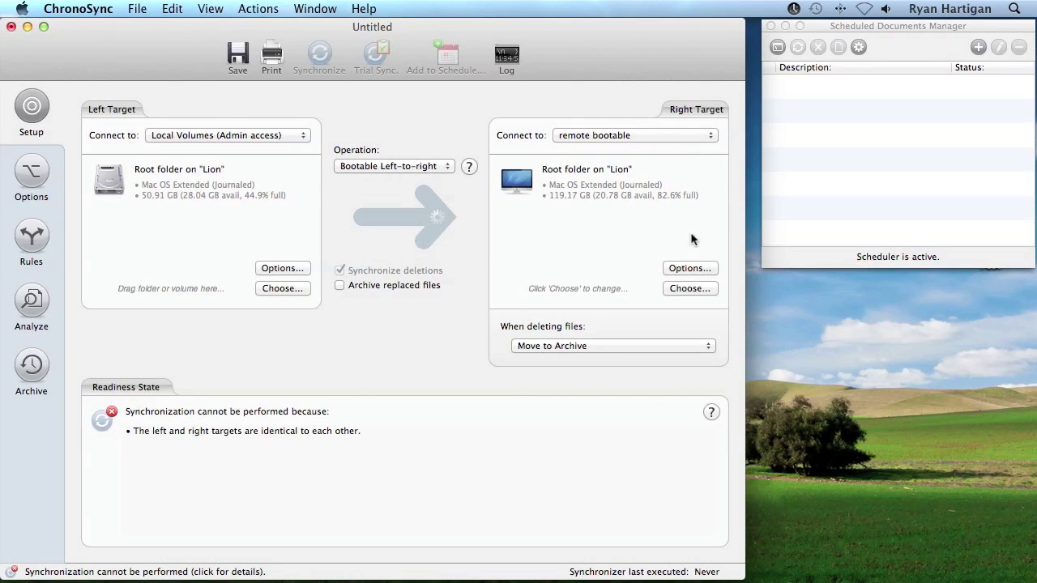
Choose the remote Bootable Backup volume as right target and enable ownership on it.
left_click(693, 289)
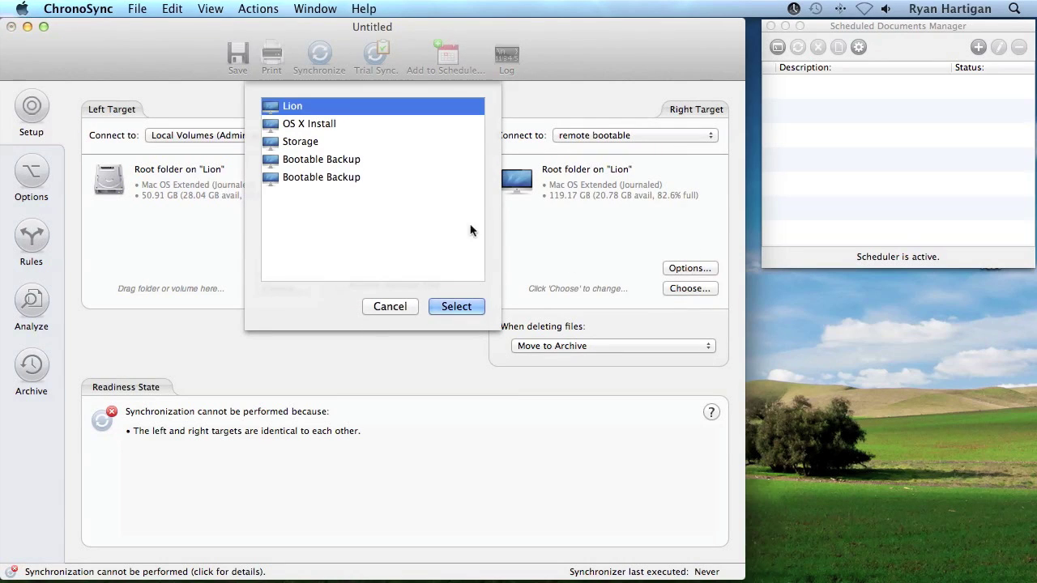
left_click(350, 178)
left_click(478, 306)
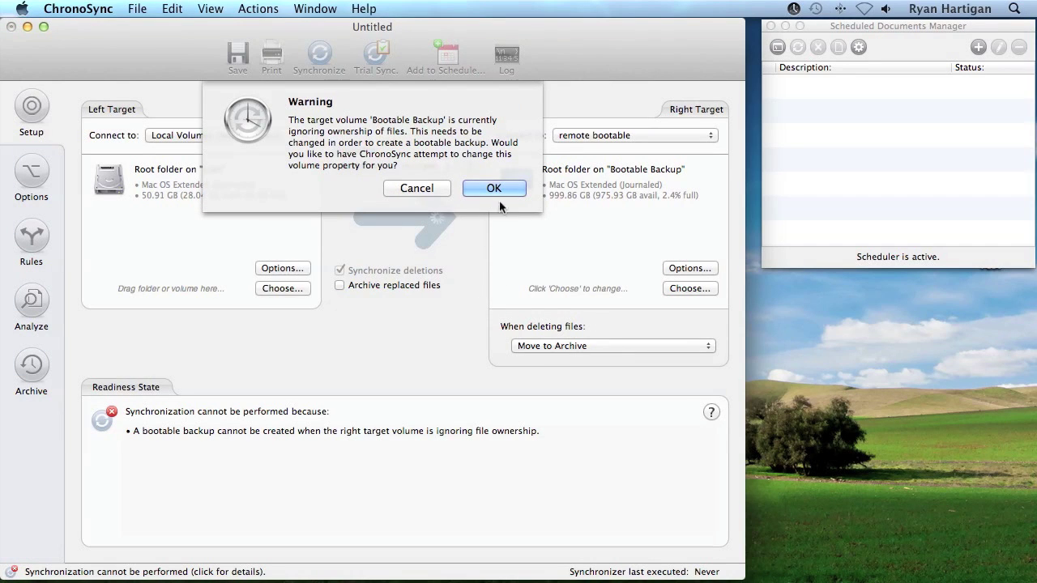
left_click(506, 188)
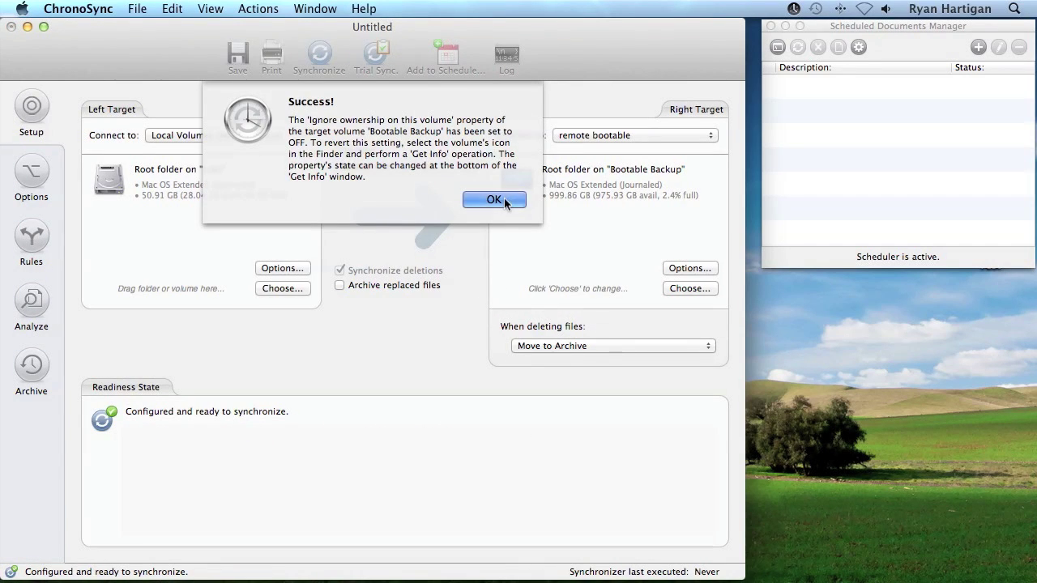
left_click(504, 197)
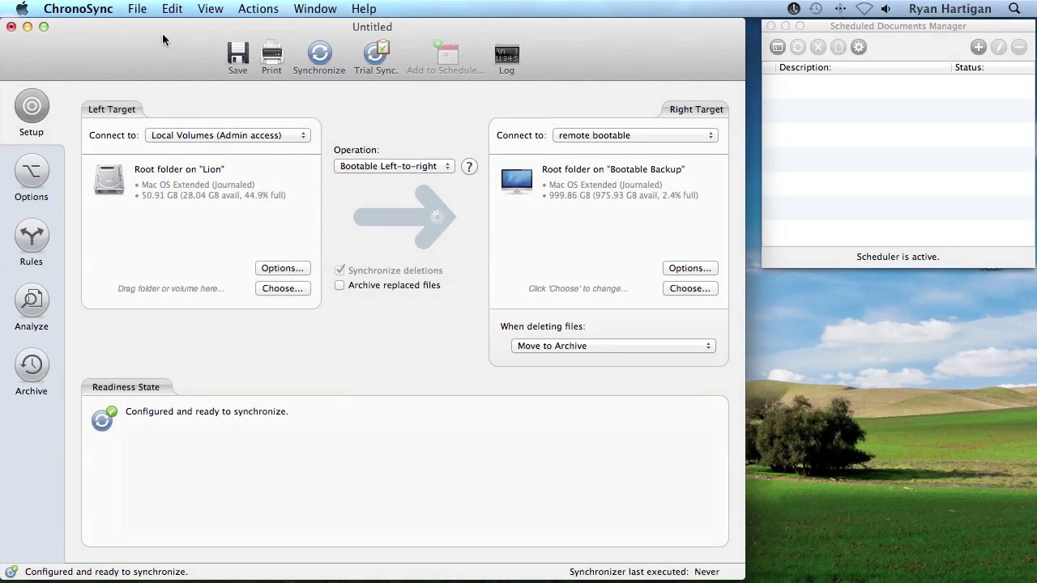
left_click(137, 9)
Save the document as 'Remote Bootable' and start the synchronization.
left_click(147, 100)
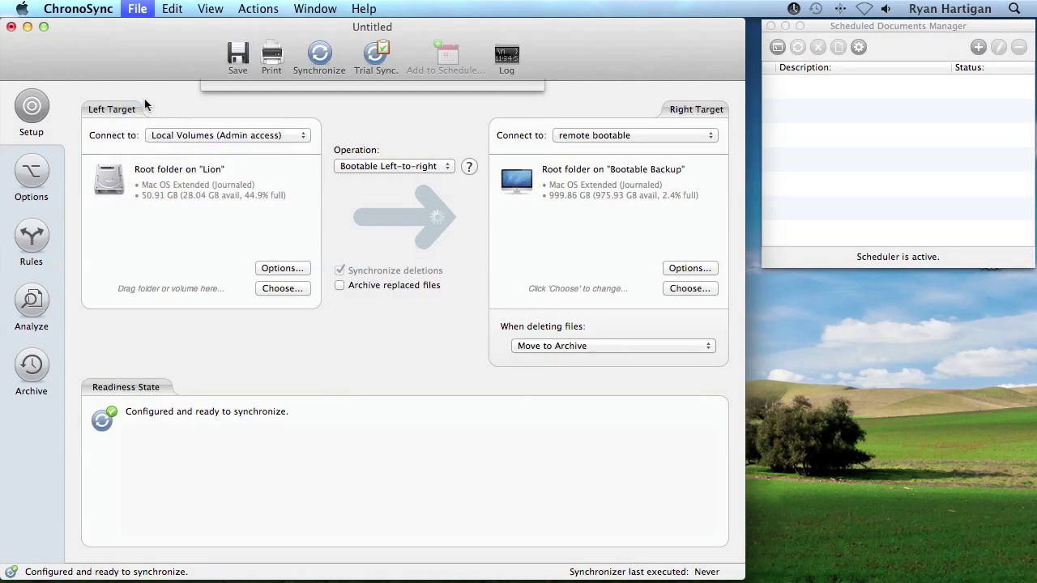
type("Remote Bootable")
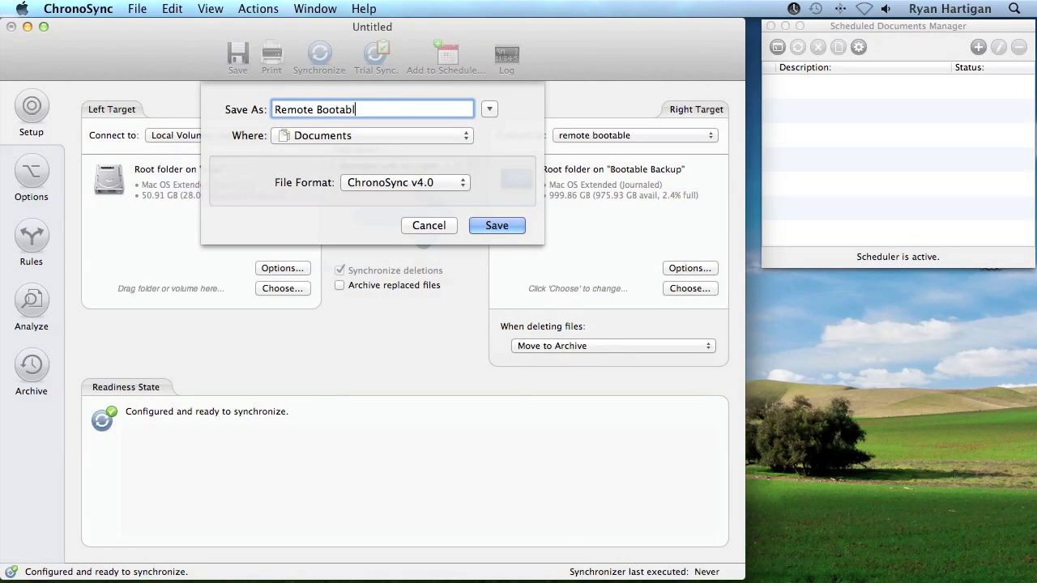
key("Return")
left_click(312, 53)
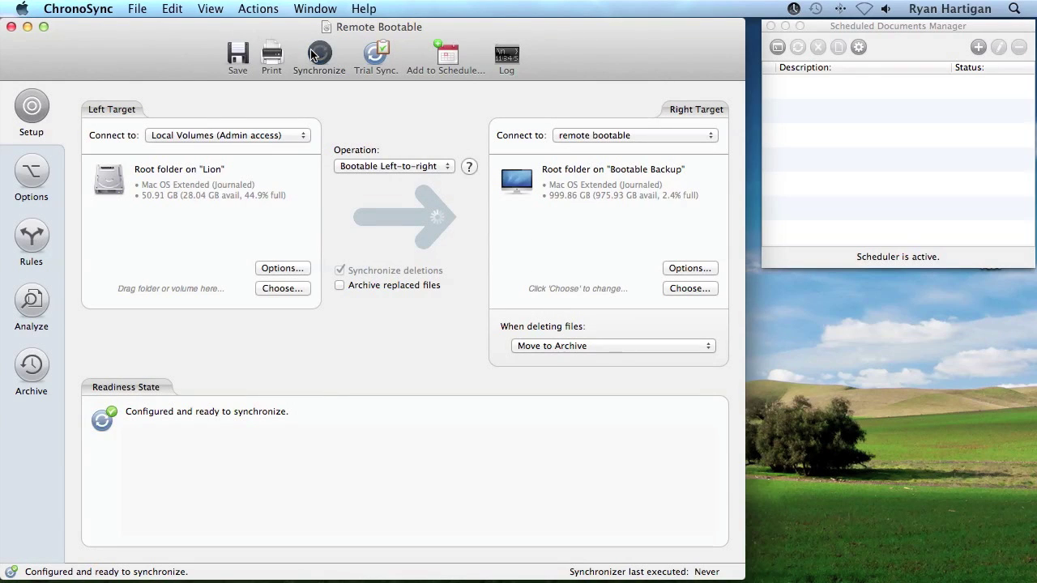